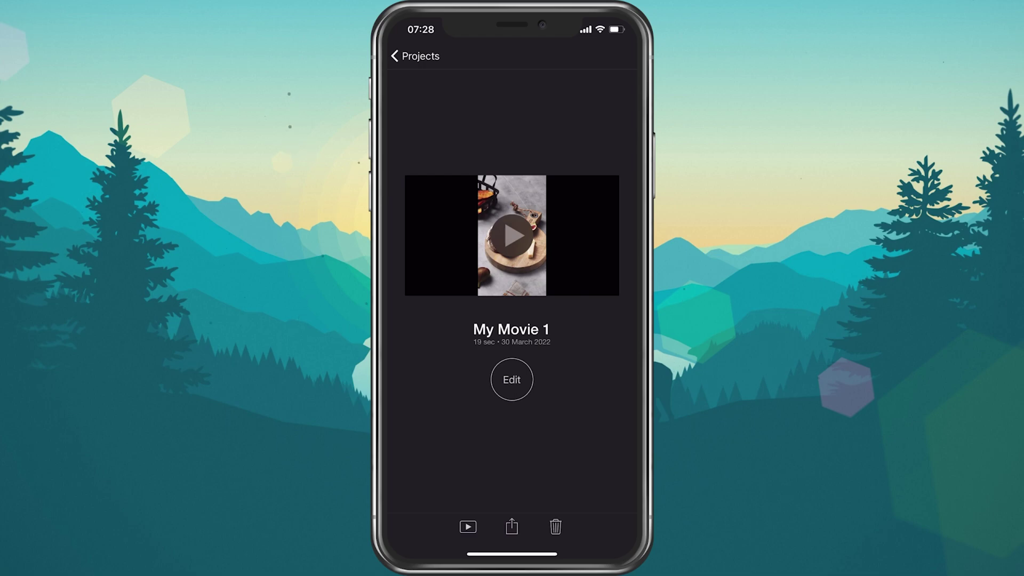
# Step: Open the share sheet for My Movie 1 from its project screen
pyautogui.click(511, 379)
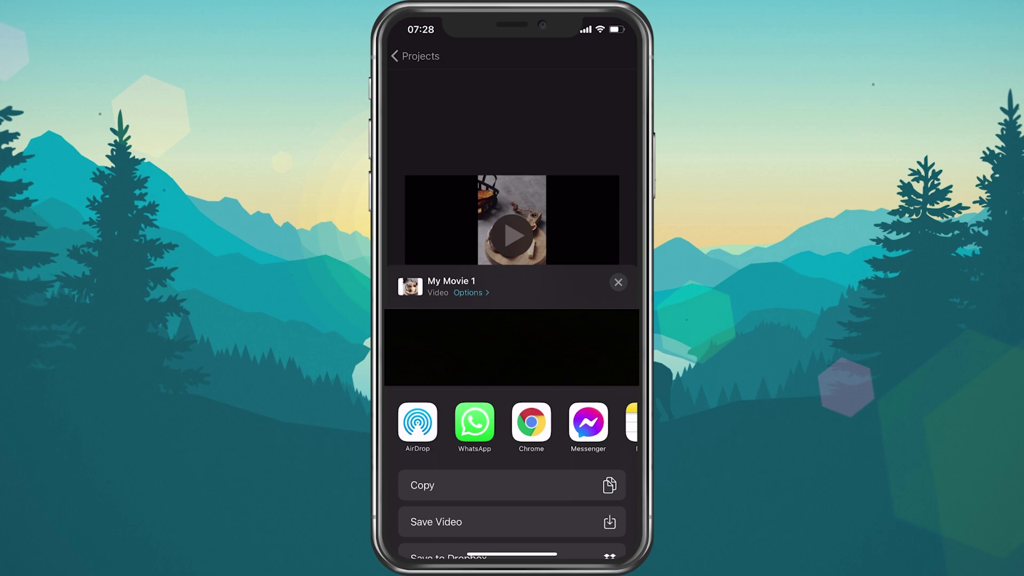
# Step: Open the share Options, switch the export type to Project, then back to Video
pyautogui.click(468, 293)
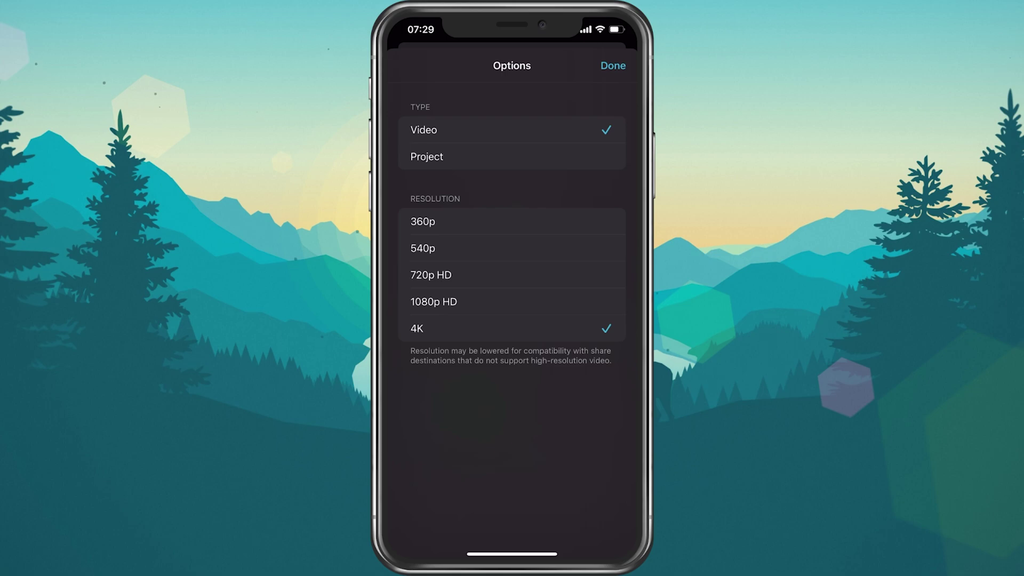
pyautogui.click(511, 156)
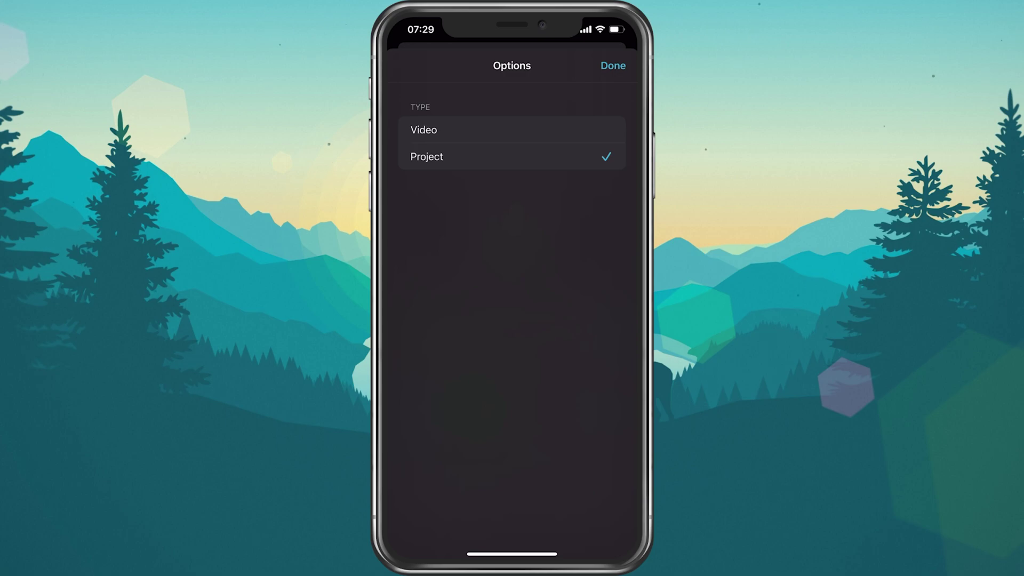
pyautogui.click(511, 130)
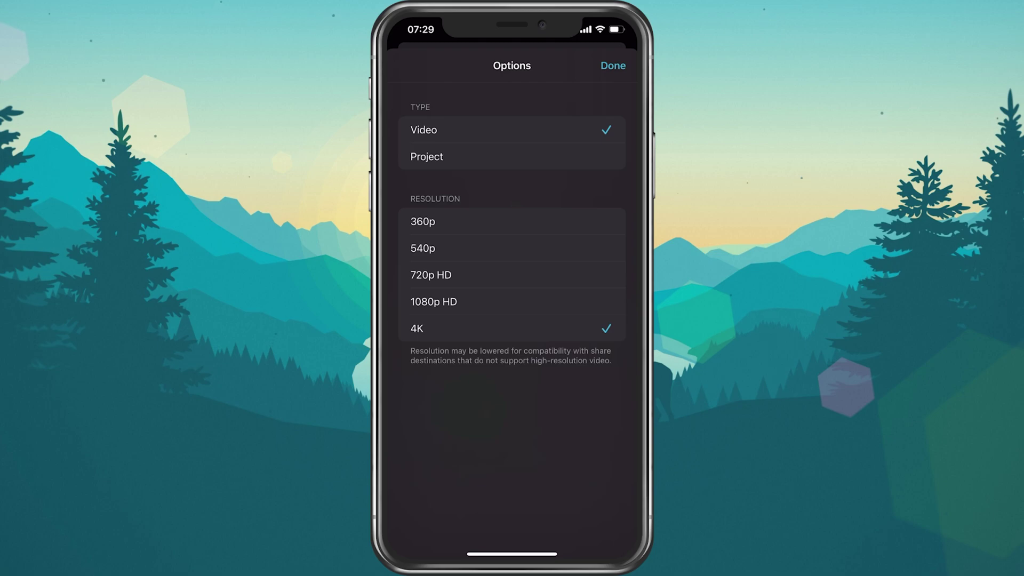
# Step: Choose 1080p HD resolution, briefly trying 720p HD, and confirm with Done
pyautogui.click(512, 302)
pyautogui.click(512, 274)
pyautogui.click(512, 301)
pyautogui.click(612, 65)
# Step: Dismiss the share sheet to return to the My Movie 1 project screen
pyautogui.click(617, 282)
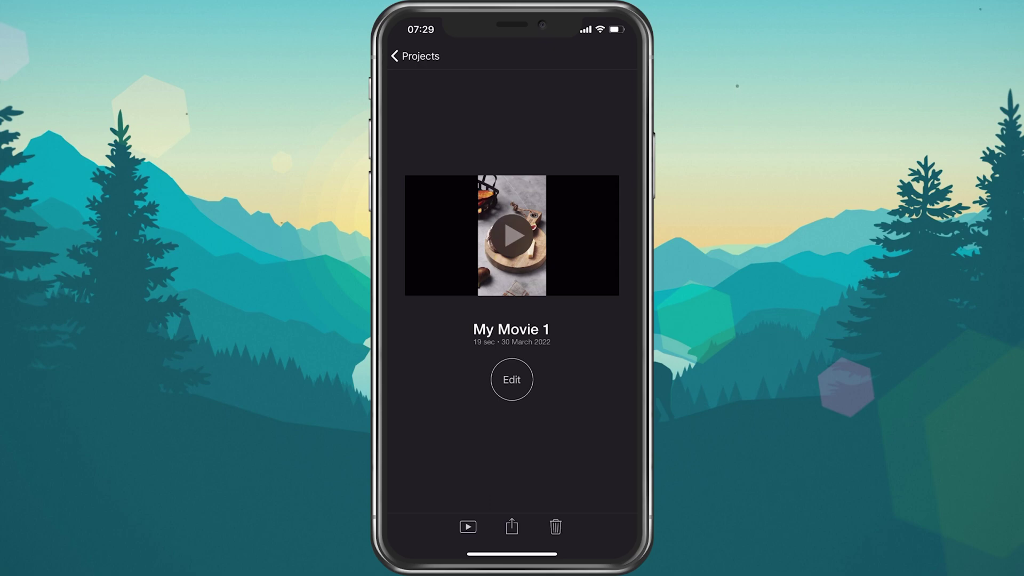
# Step: Start editing My Movie 1 from its project screen
pyautogui.click(511, 379)
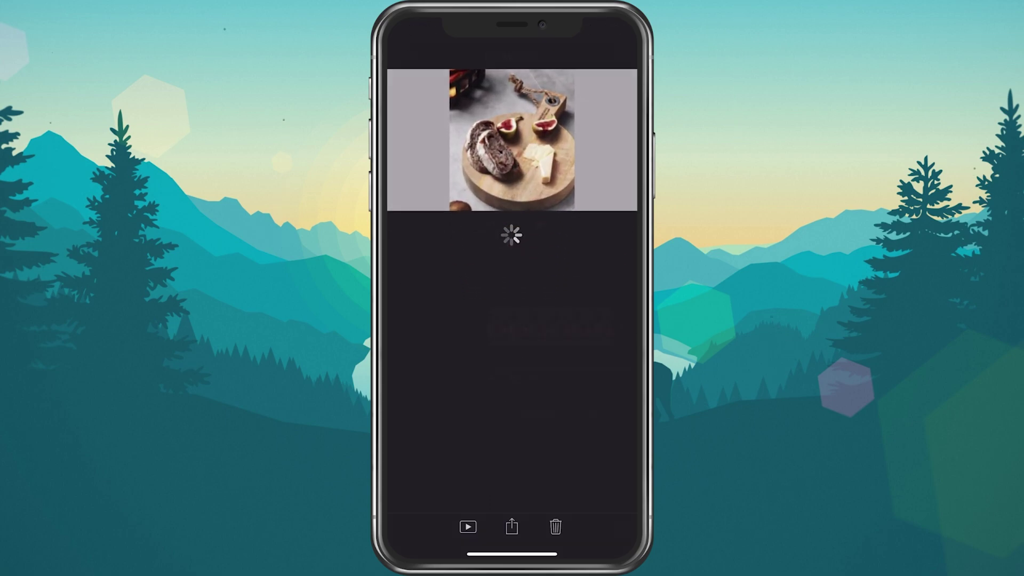